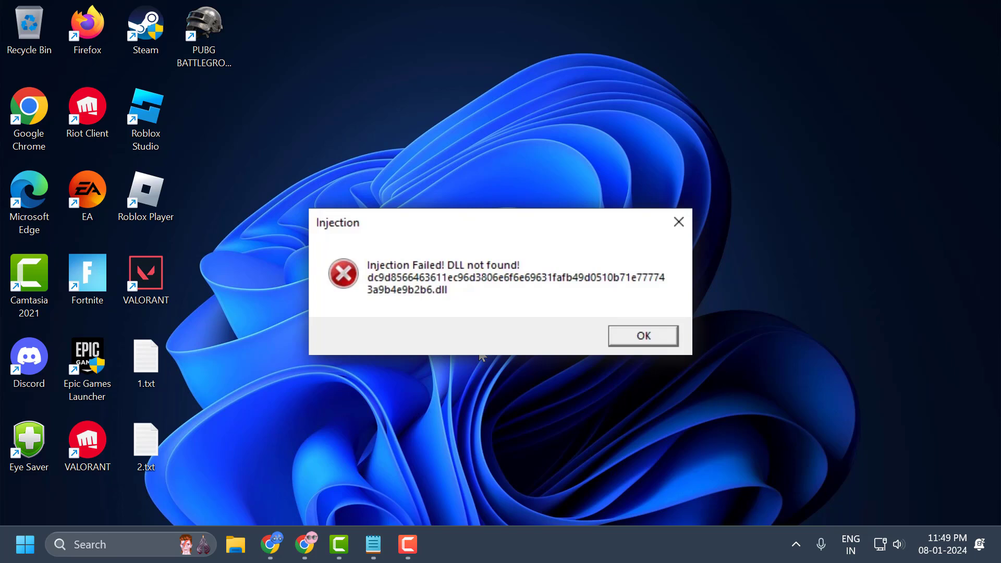
Dismiss the 'Injection Failed' error and search the taskbar for 'windows s'
key(Return)
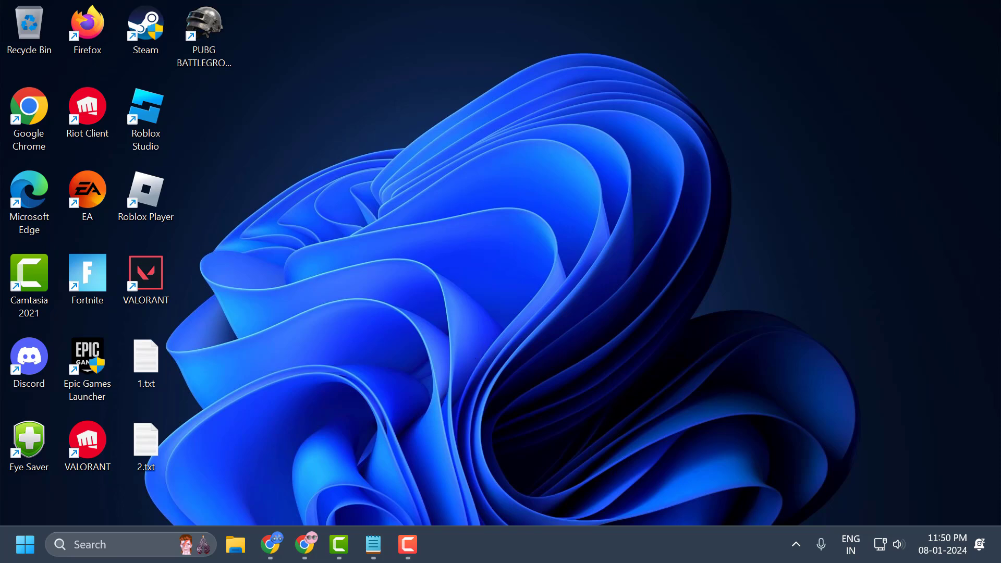
click(99, 537)
text(wi)
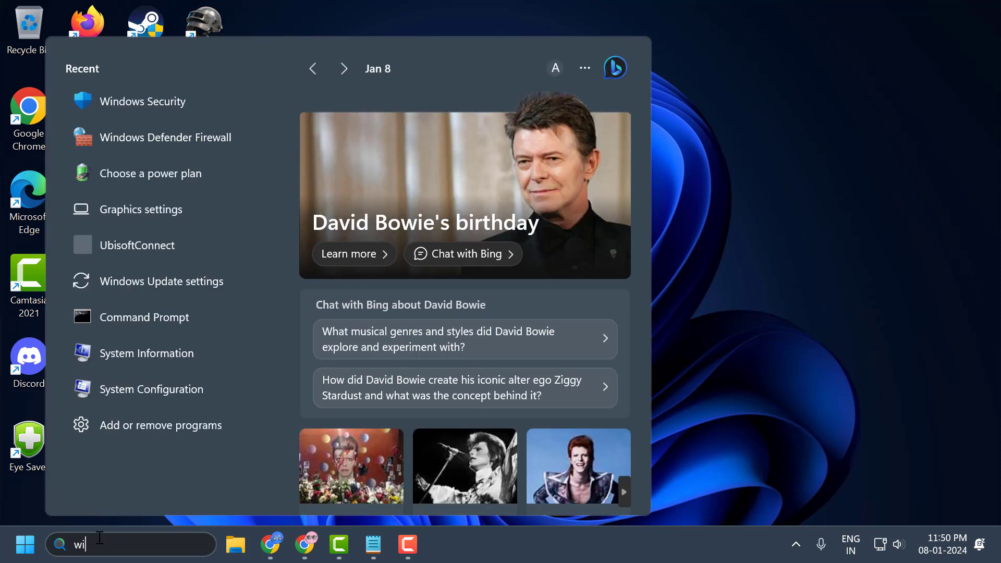
text(ndows s)
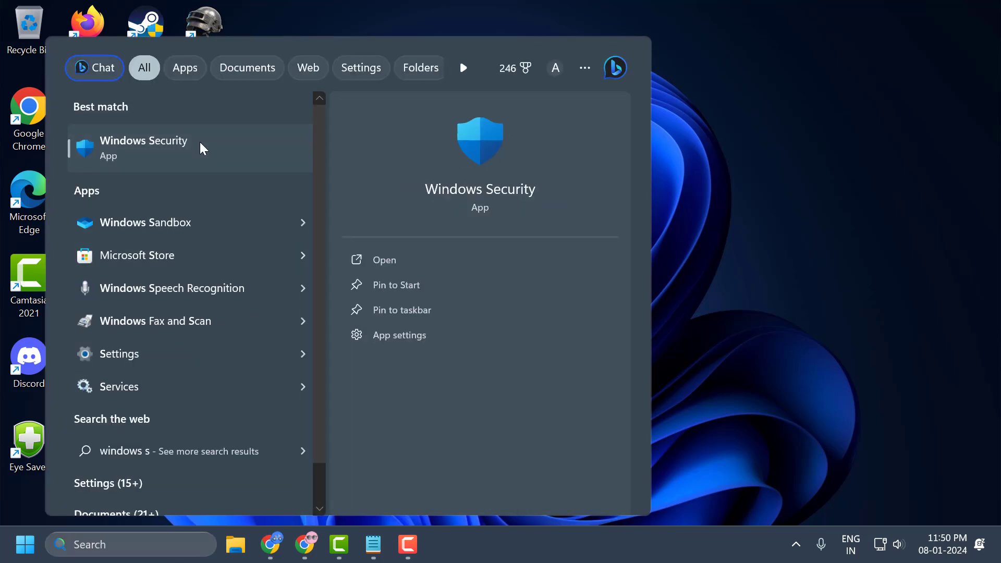
Turn off Real-time protection under Windows Security's Virus & threat protection settings, then minimize the window
click(200, 145)
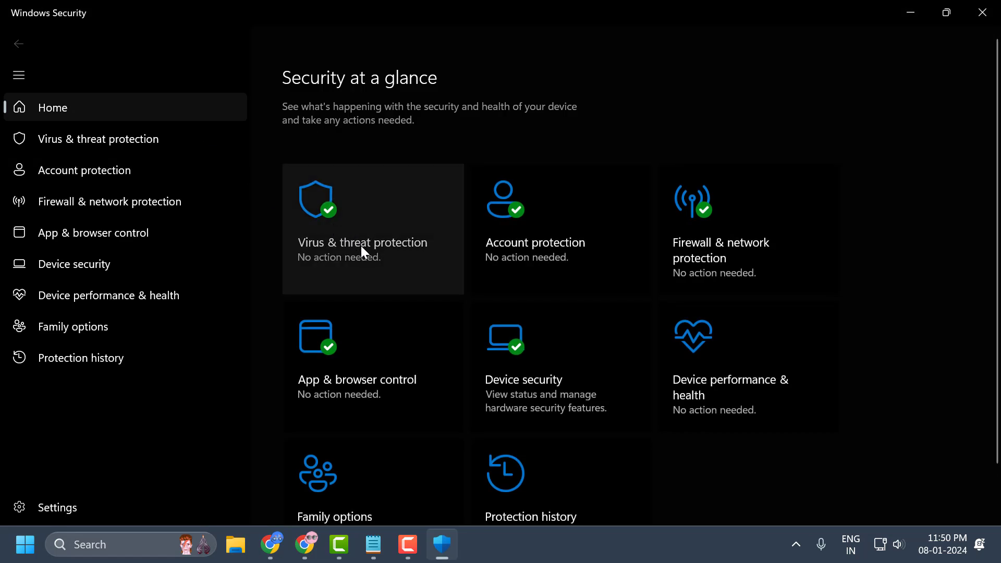
click(363, 251)
scroll(421, 262, down, 4)
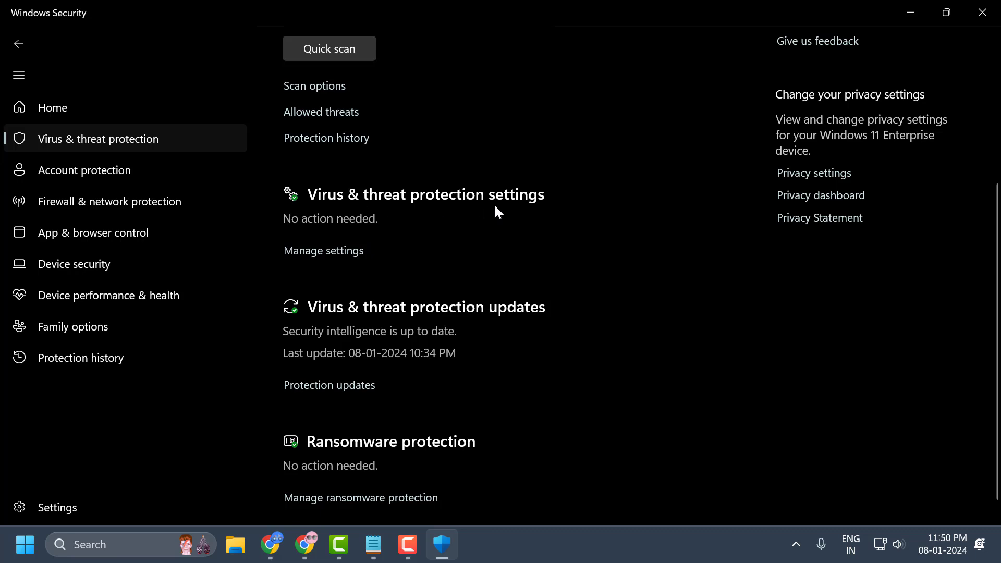
click(318, 252)
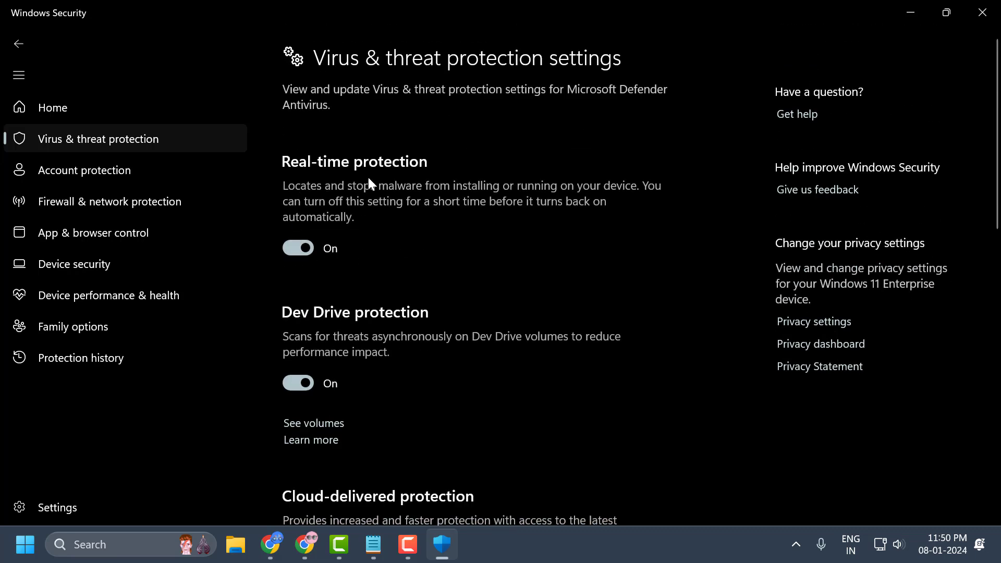
click(300, 248)
click(909, 13)
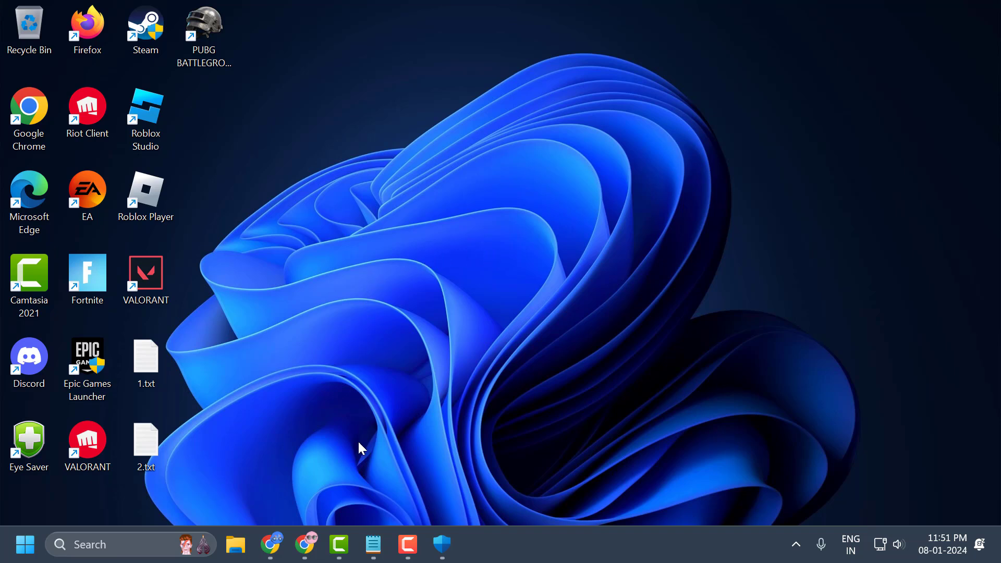
click(372, 543)
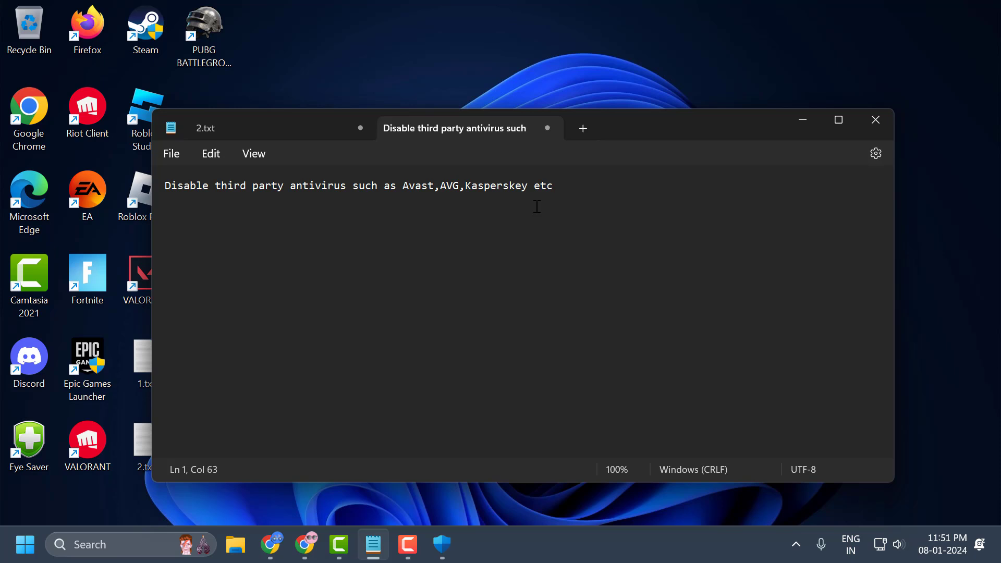
click(803, 120)
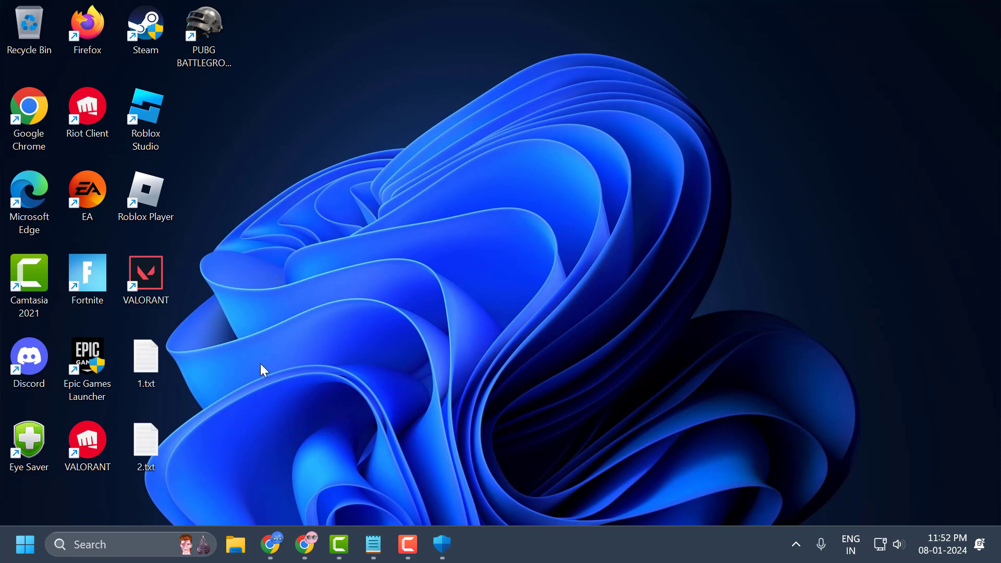
Bring the Roblox home page forward in Chrome, visit Arm Wrestle Simulator, then return home
mouse_move(305, 544)
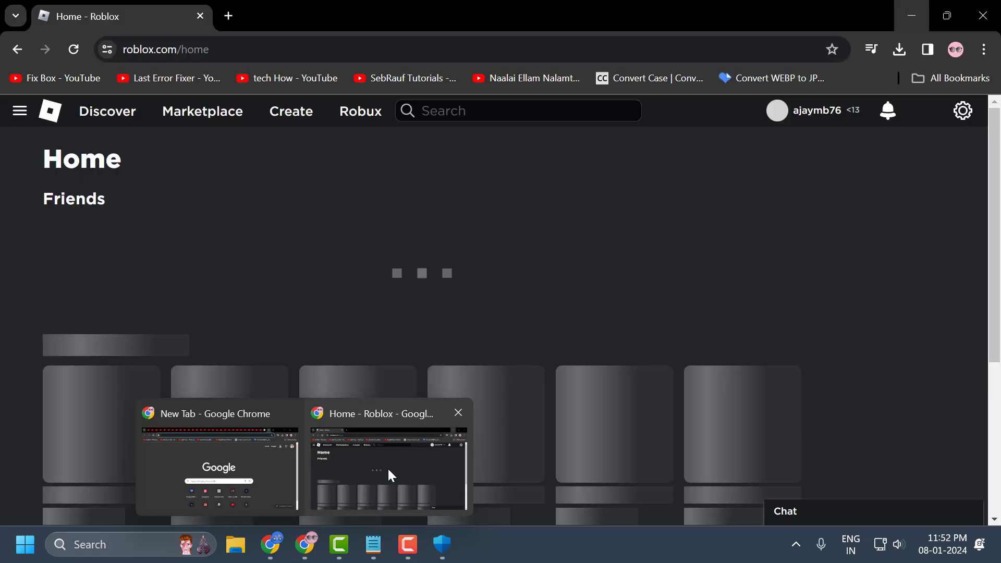
click(387, 467)
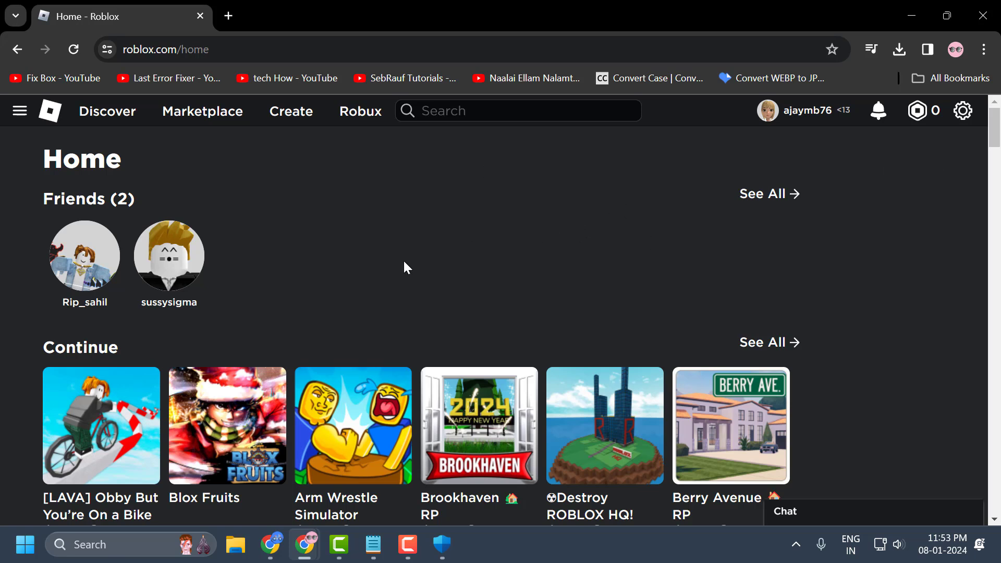
scroll(404, 265, down, 1)
click(366, 412)
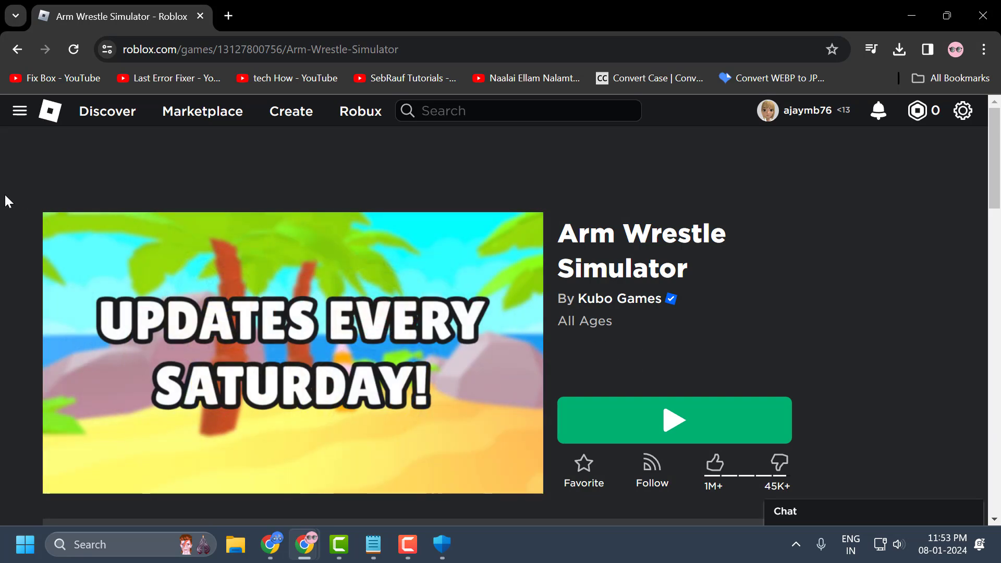
click(17, 50)
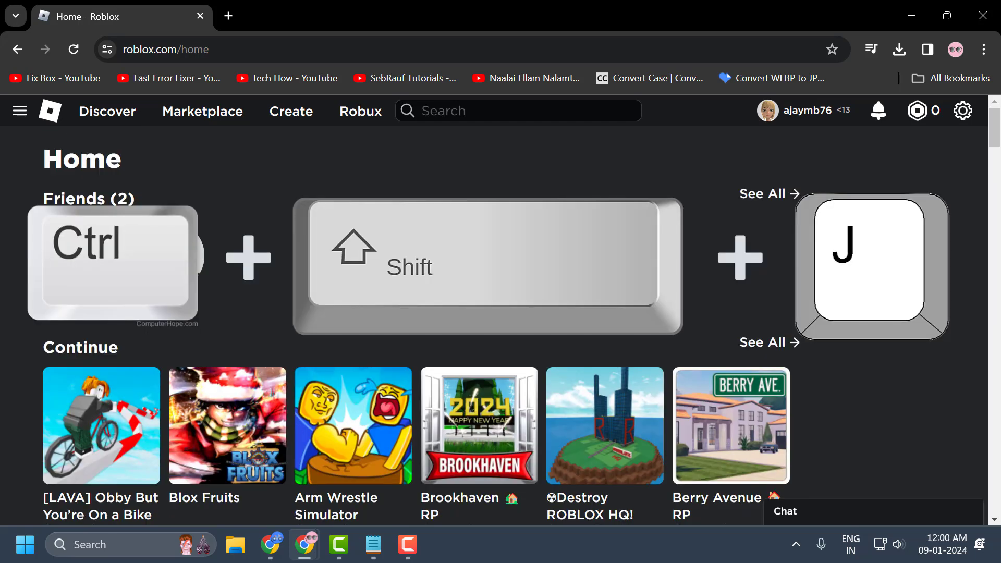
Open the Chrome Console with Ctrl+Shift+J and copy the script line from 2.txt in Notepad
key(ctrl+shift+j)
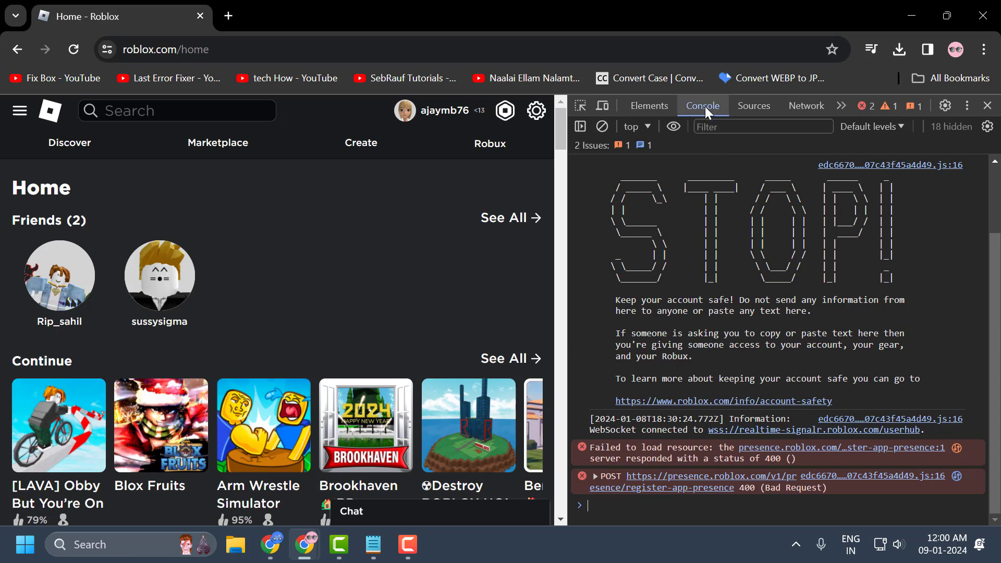
click(373, 544)
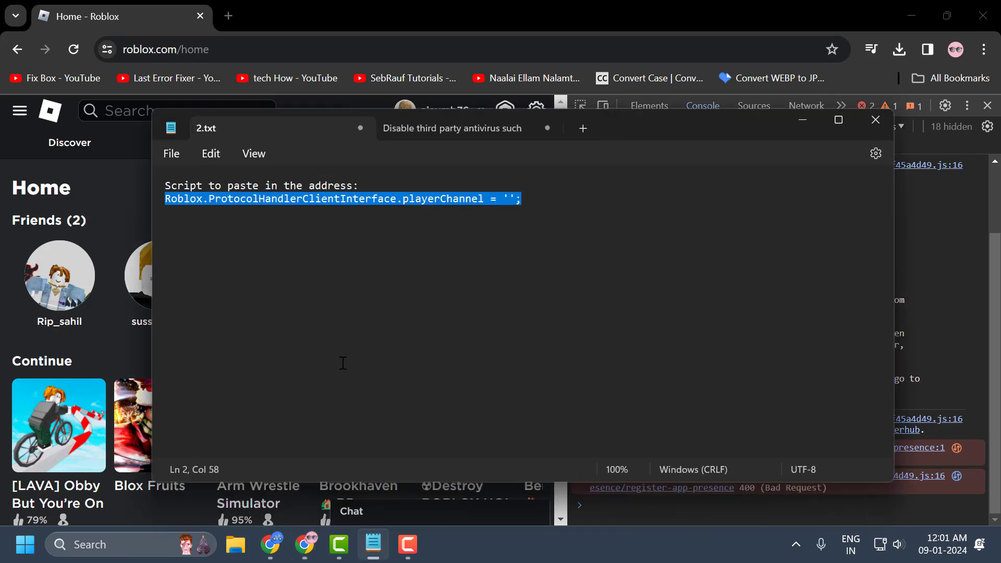
triple_click(386, 199)
right_click(385, 199)
click(417, 284)
Minimize Notepad and paste the copied script at the Console prompt, triggering the 'allow pasting' warning
click(801, 121)
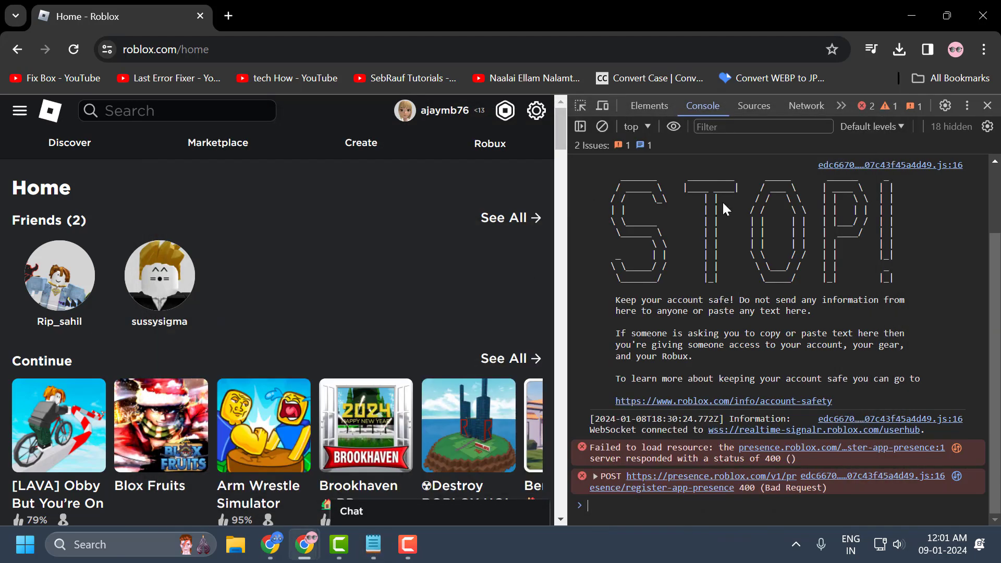
right_click(632, 505)
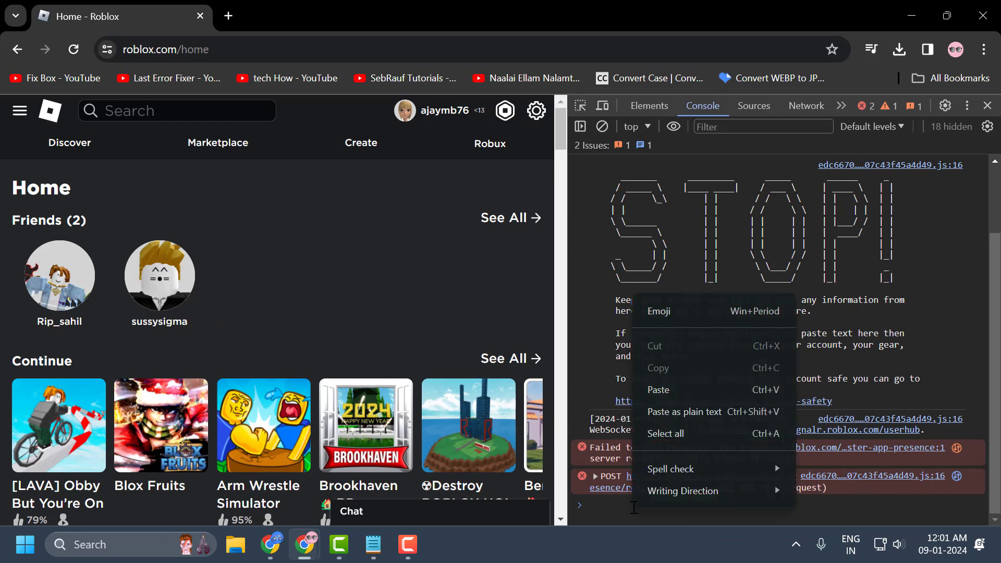
click(611, 506)
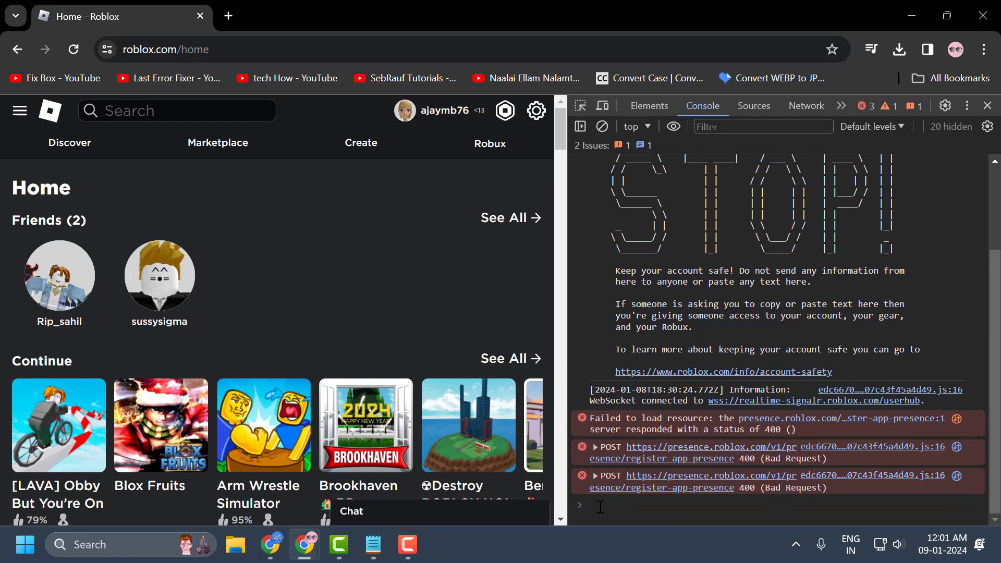
right_click(609, 506)
click(678, 392)
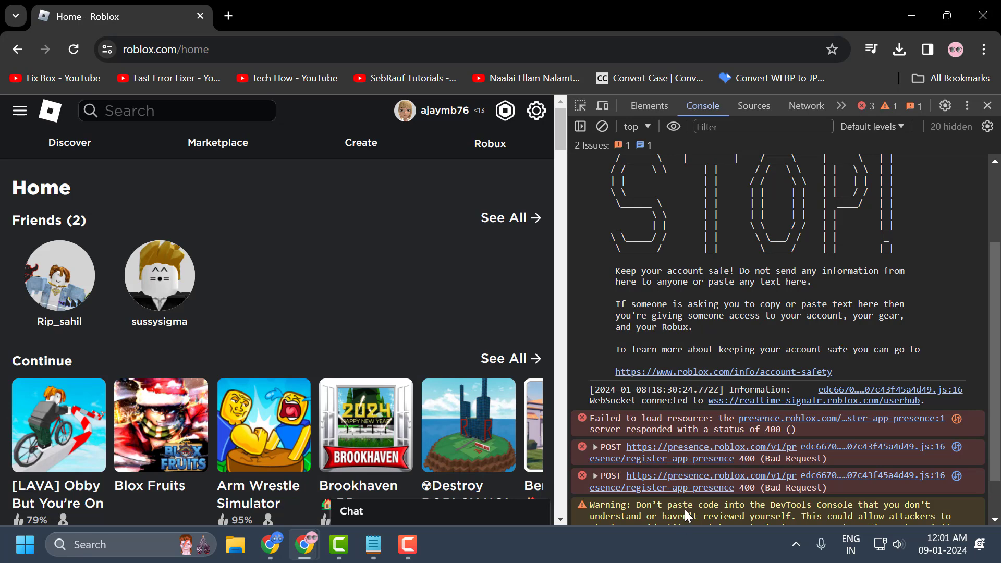
scroll(709, 503, down, 1)
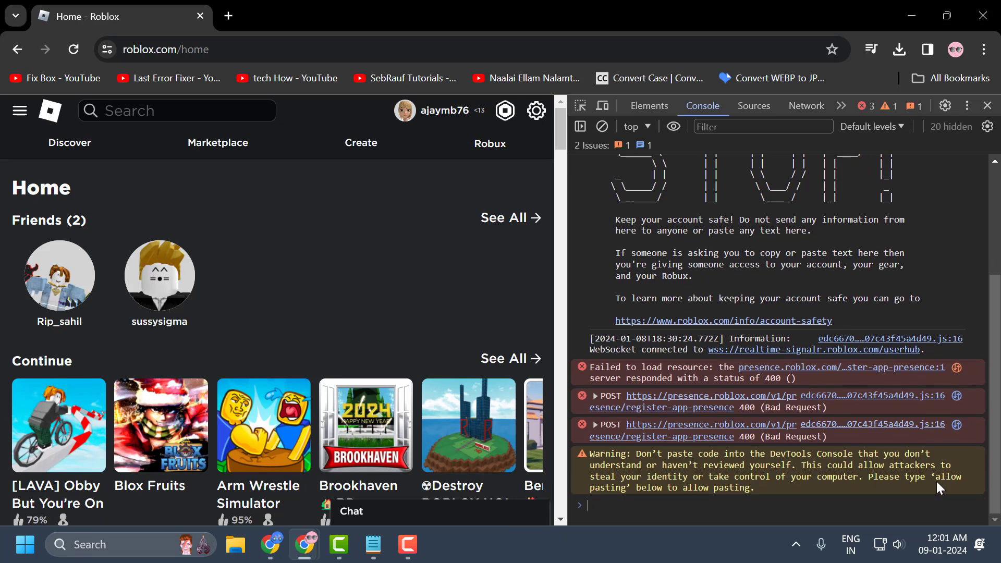
Enter 'allow pasting', then paste and run the playerChannel = '' script in the Console
text(a)
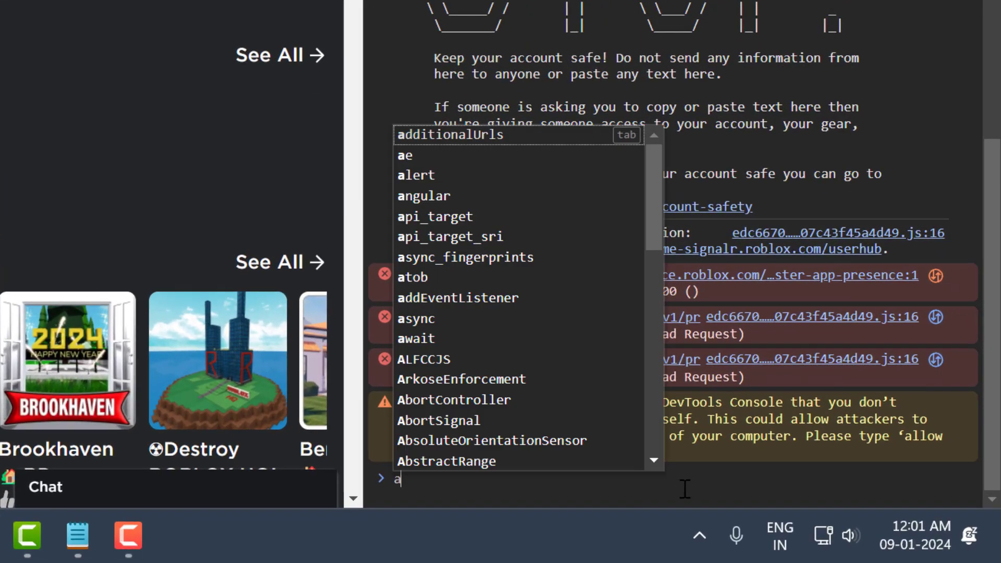
text(llow)
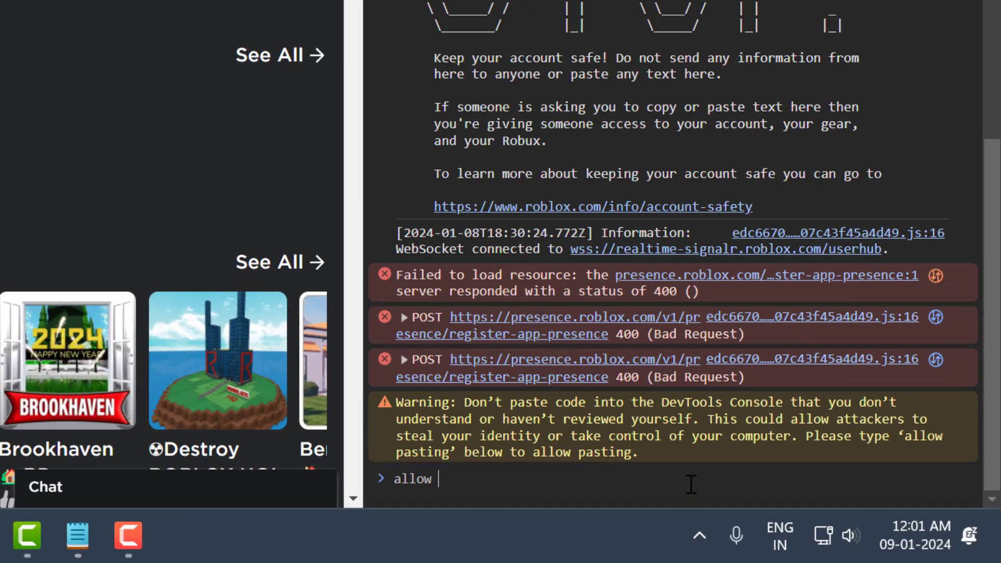
text( pasting)
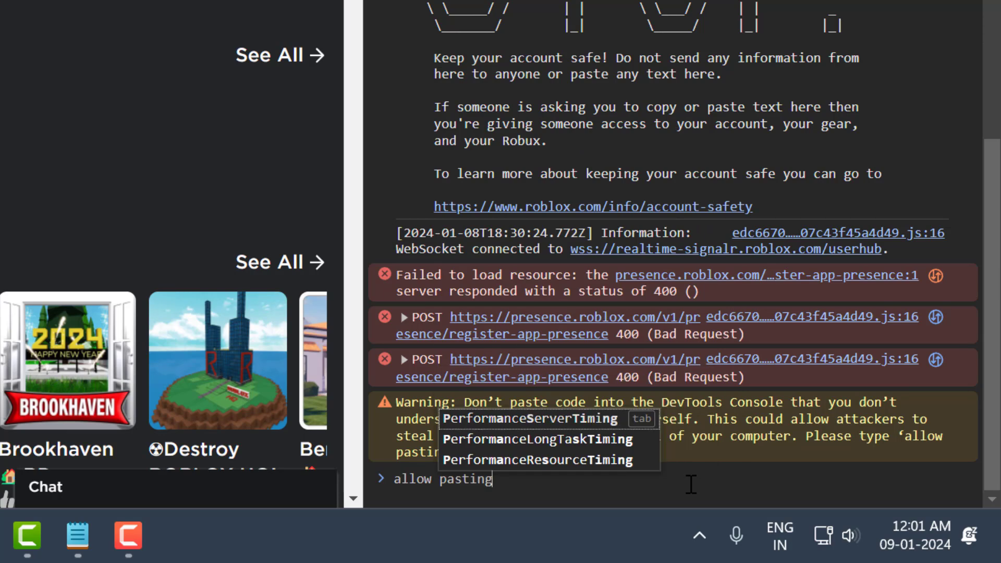
key(Return)
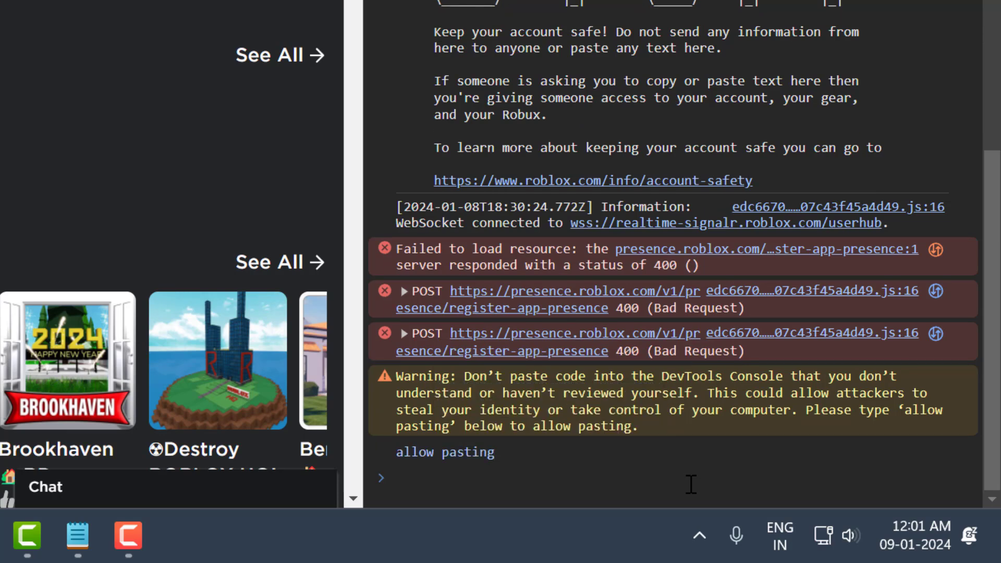
right_click(690, 484)
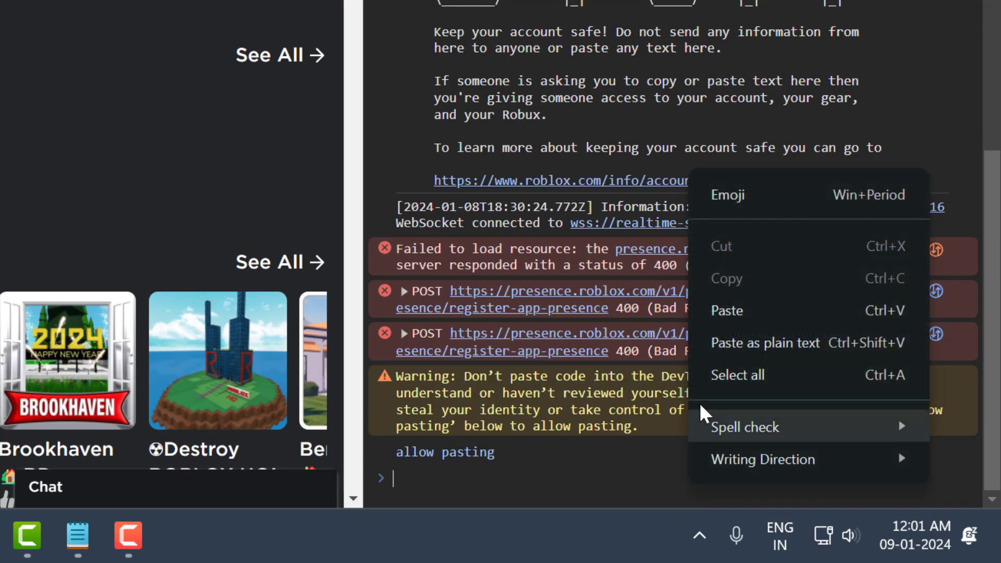
click(738, 309)
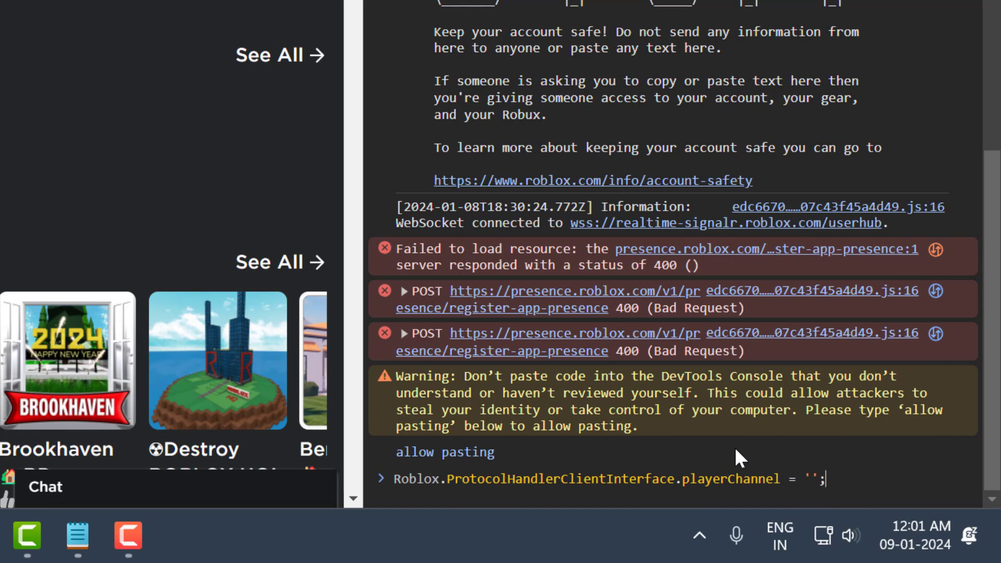
key(Return)
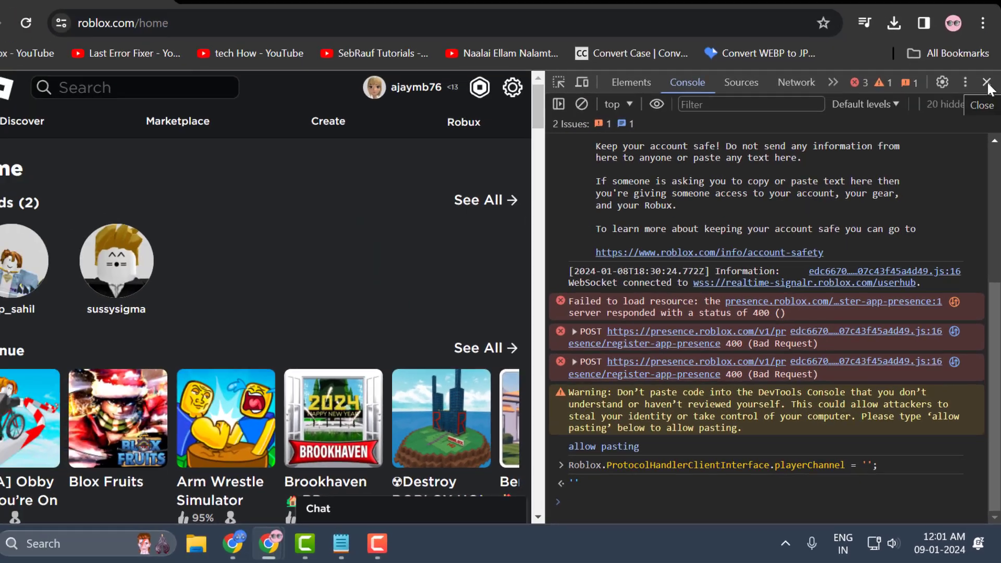
Close DevTools, launch Arm Wrestle Simulator in the Roblox Game Client, dismiss the overlay and minimize Chrome
click(984, 85)
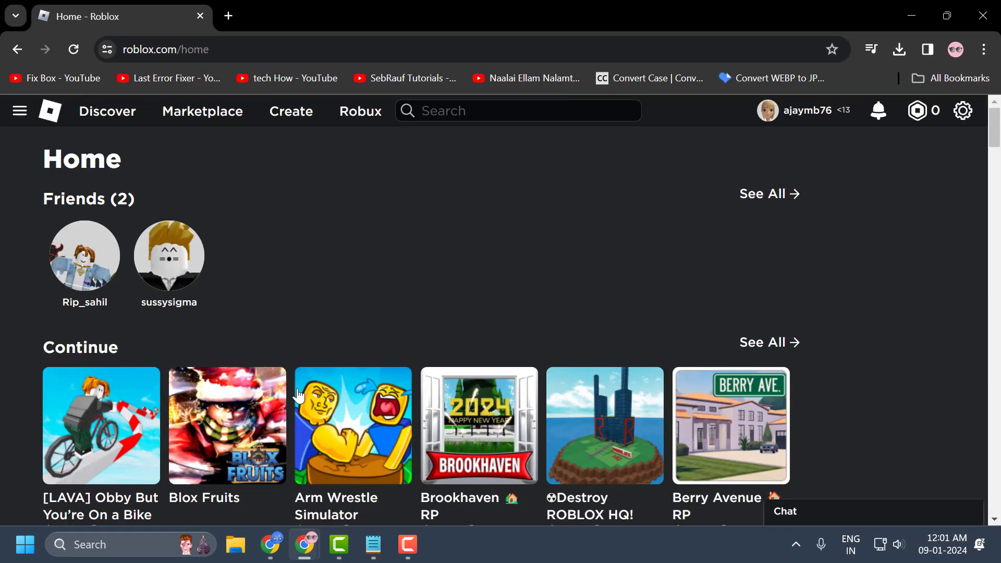
click(359, 451)
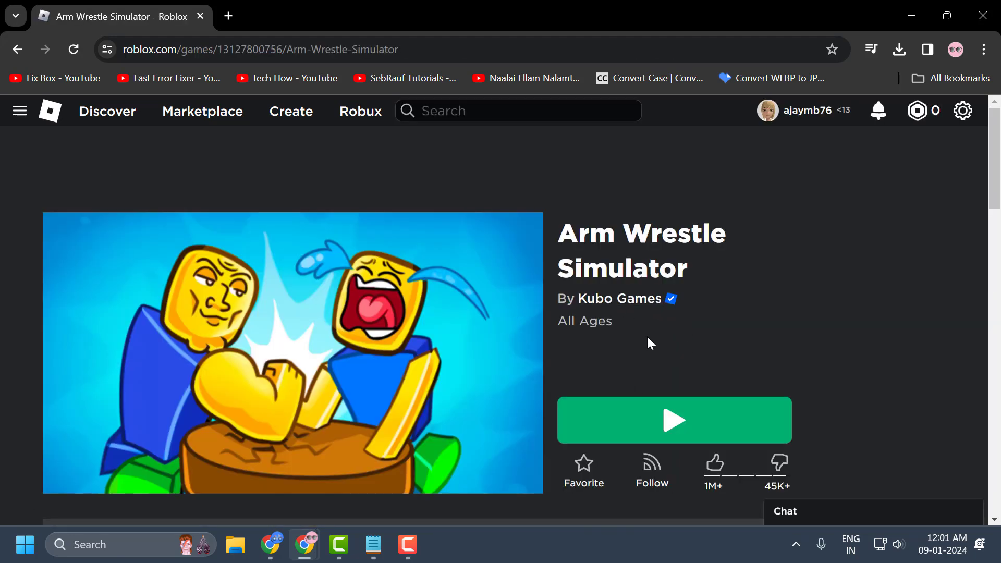
click(668, 434)
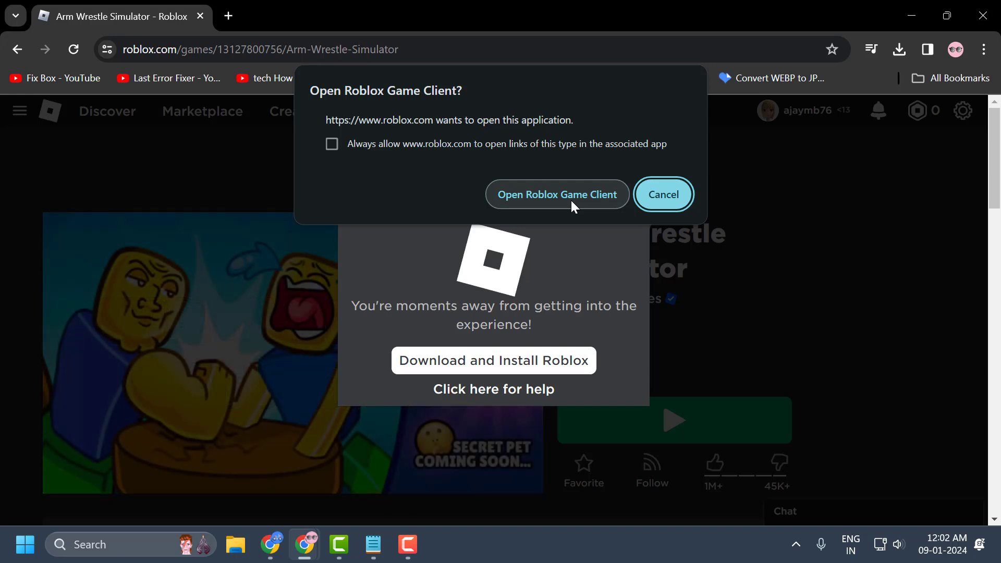
click(572, 202)
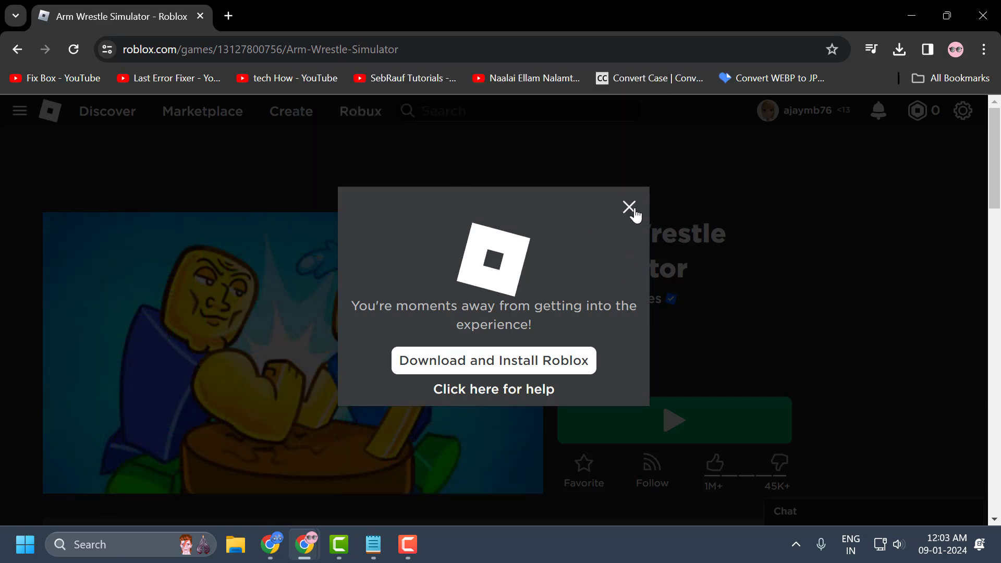
click(630, 209)
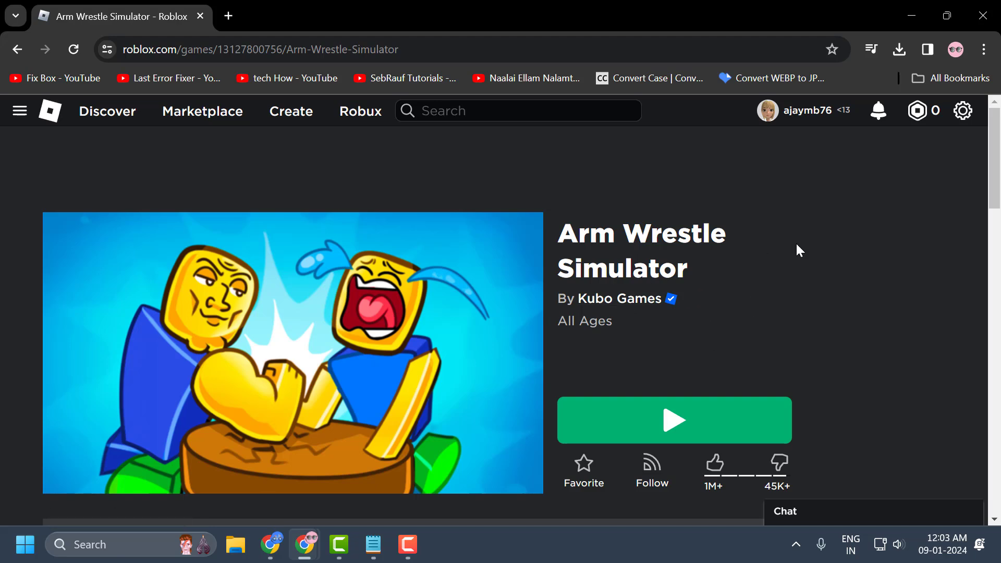
click(910, 16)
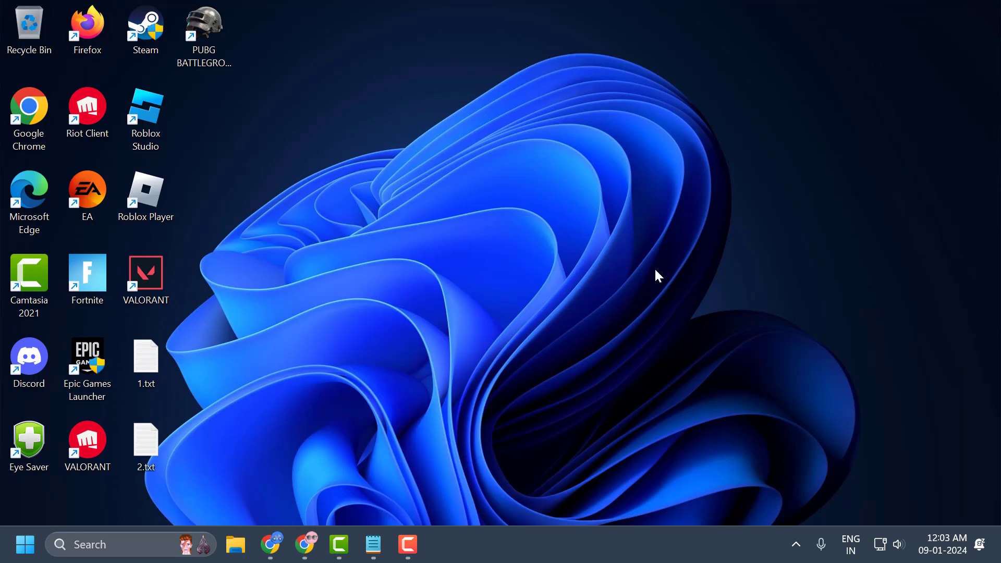